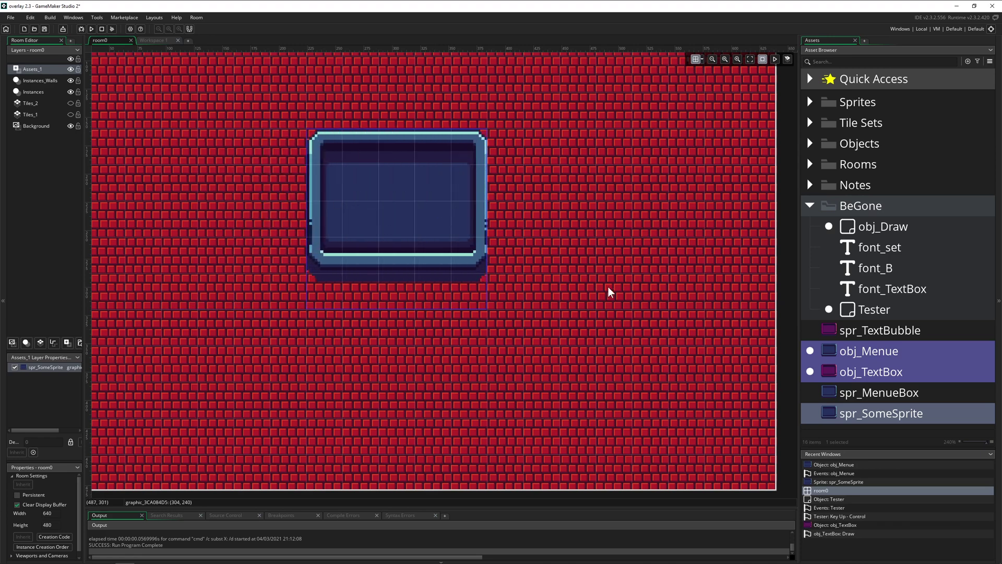
Delete the old box instance and paint a spr_MenueBox instance into room0
key("Delete")
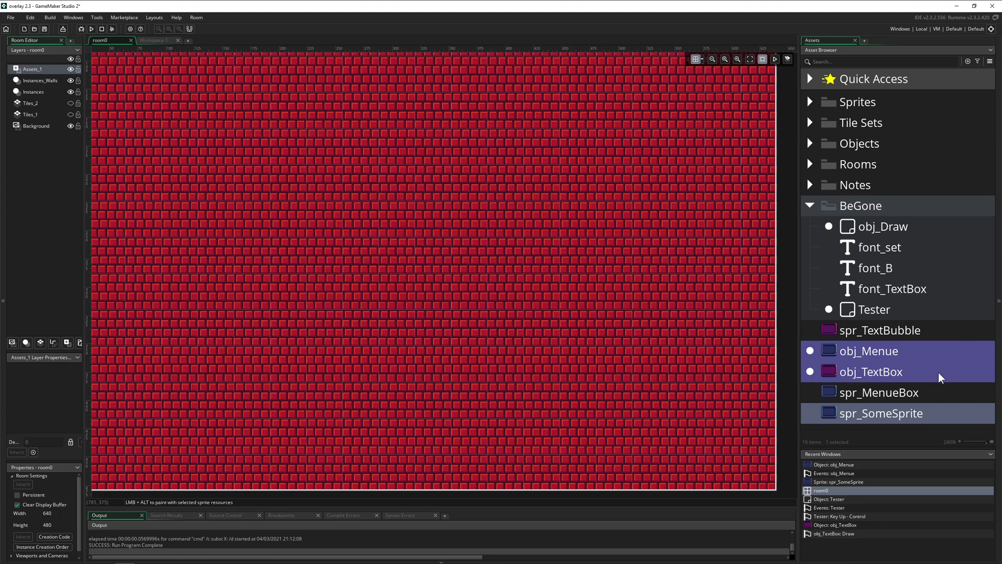
left_click(884, 392)
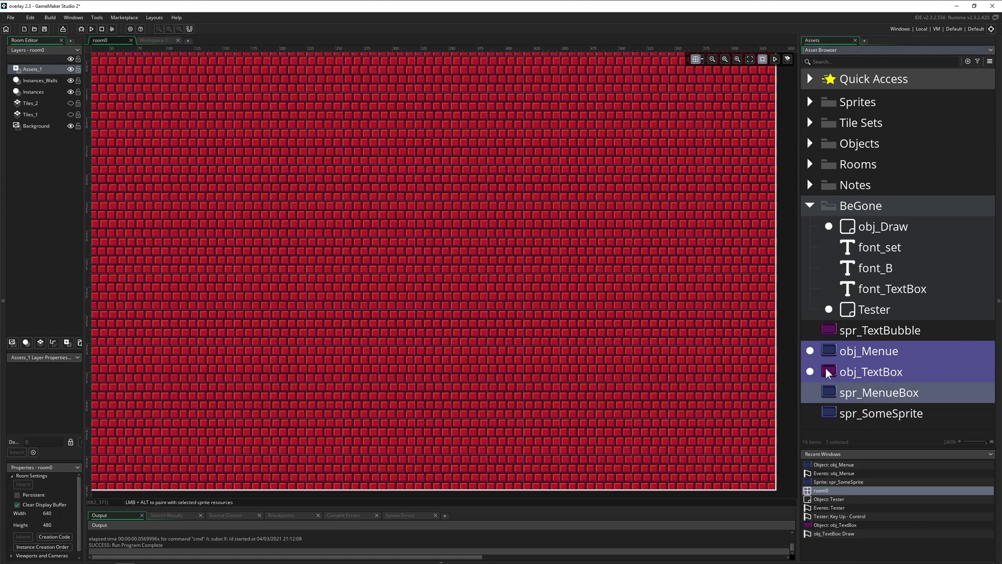
left_click(306, 195, "alt")
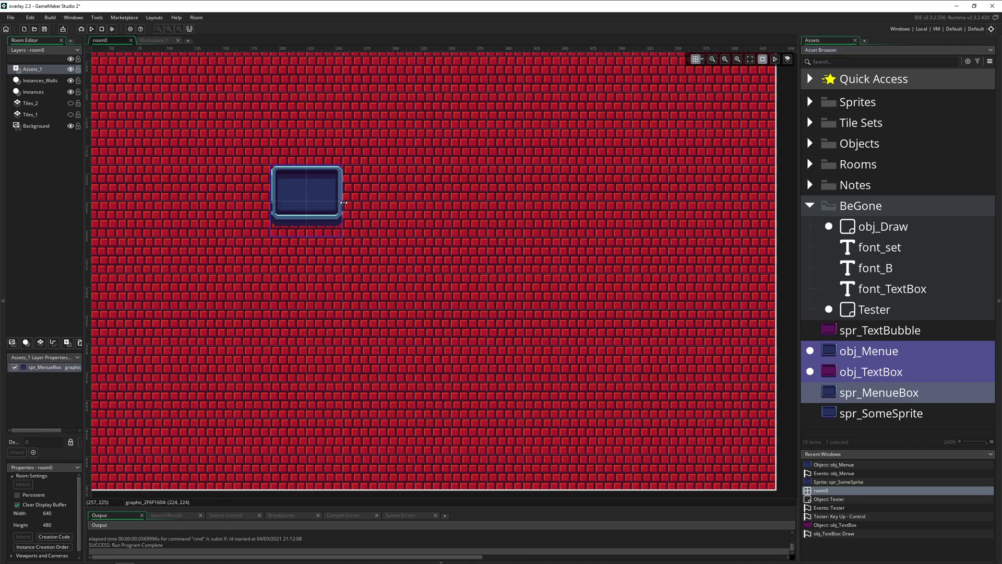
scroll(344, 202, "up", 3)
scroll(381, 206, "down", 2)
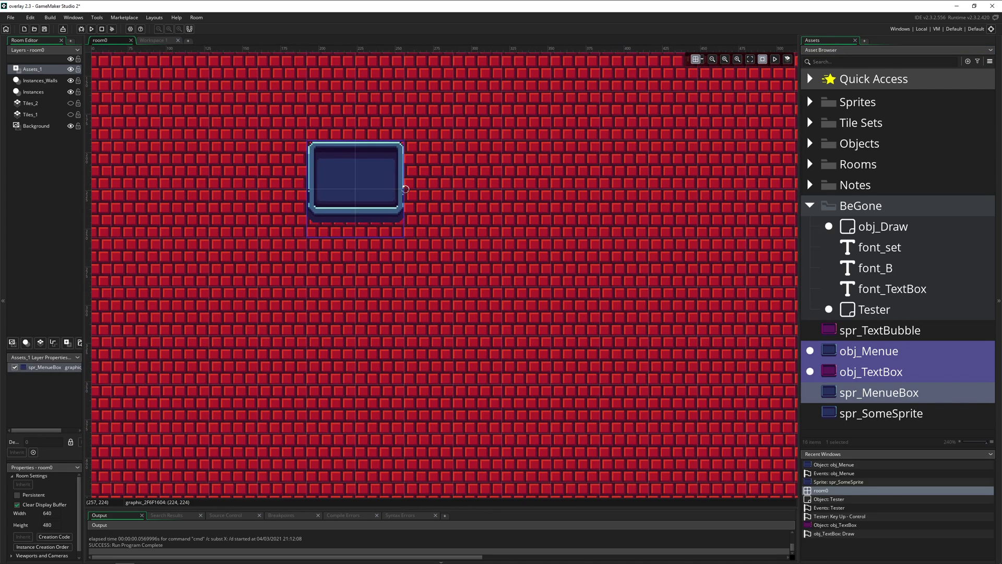
Stretch the spr_MenueBox instance much wider and taller into a large panel
left_click_drag(405, 189, 695, 191)
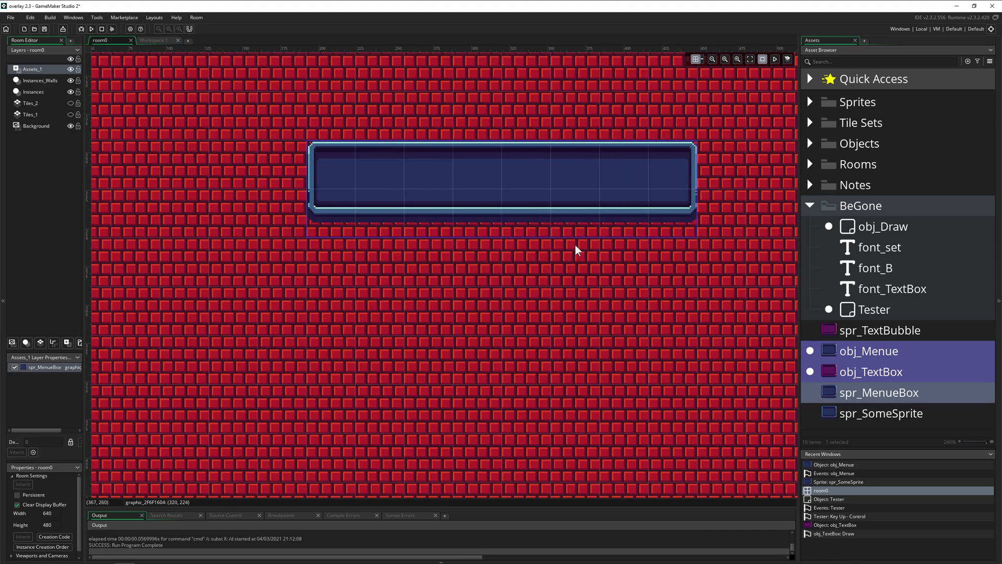
left_click_drag(574, 239, 577, 421)
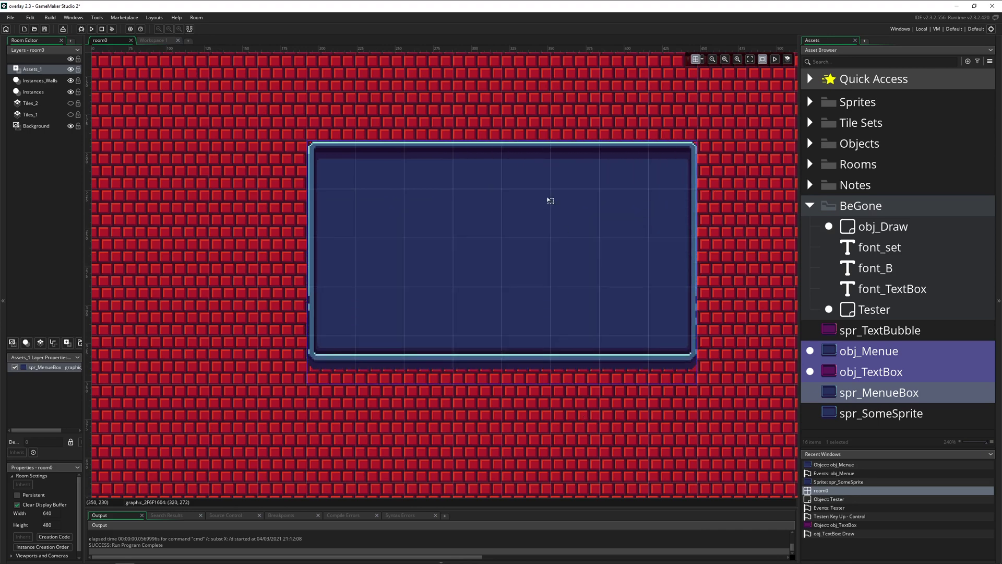
scroll(550, 202, "up", 3)
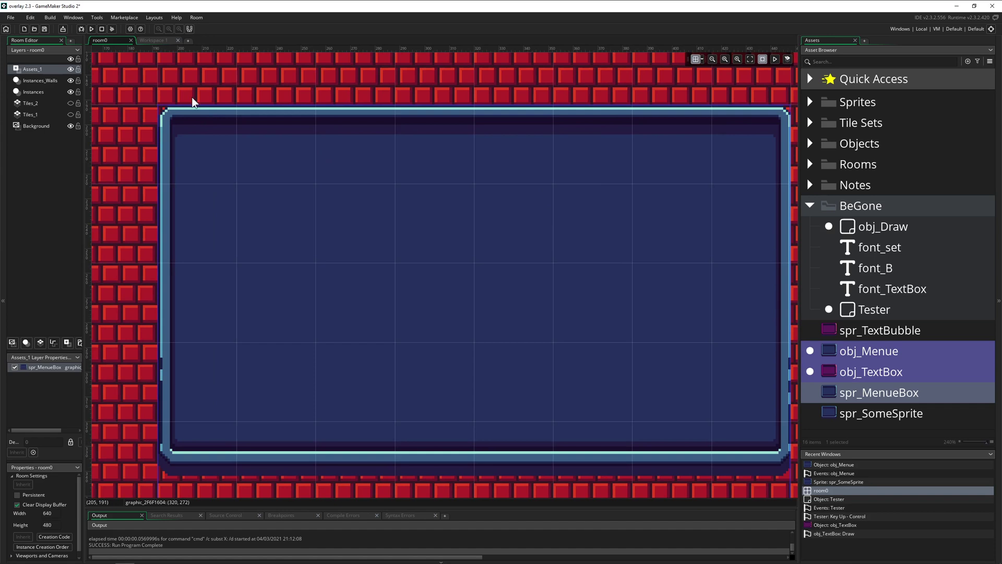
scroll(212, 132, "down", 3)
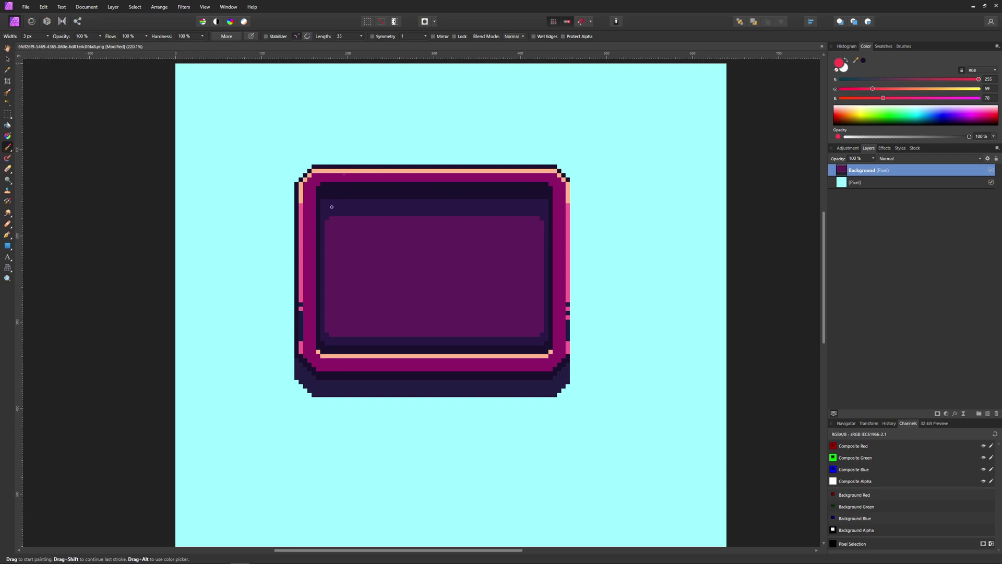
Paint two red vertical and two red horizontal lines across the box near its edges
left_click_drag(333, 143, 331, 441)
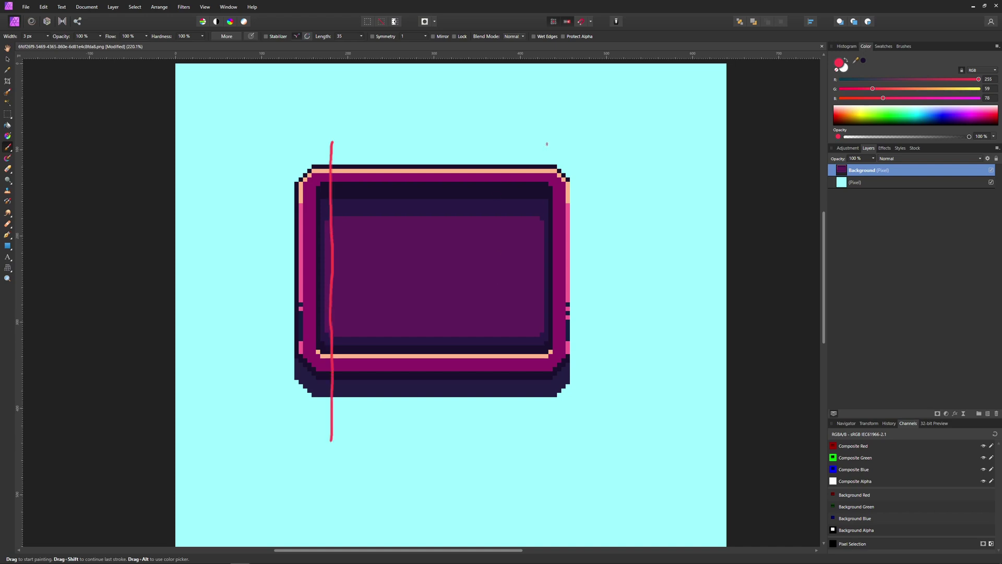
mouse_move(534, 121)
left_mouse_down()
mouse_move(536, 376)
mouse_move(524, 428)
left_mouse_up()
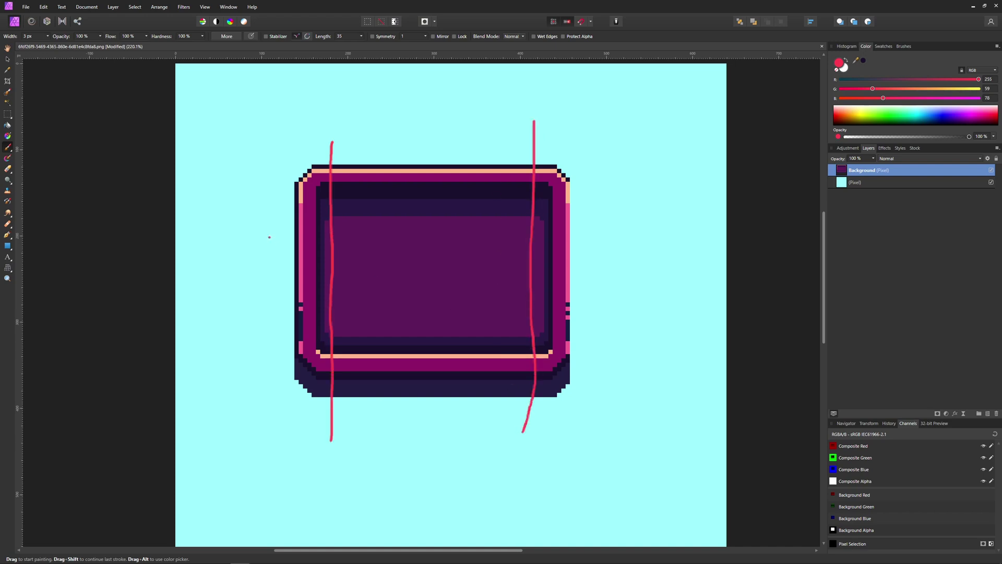
left_click_drag(249, 223, 683, 217)
left_click_drag(253, 323, 652, 332)
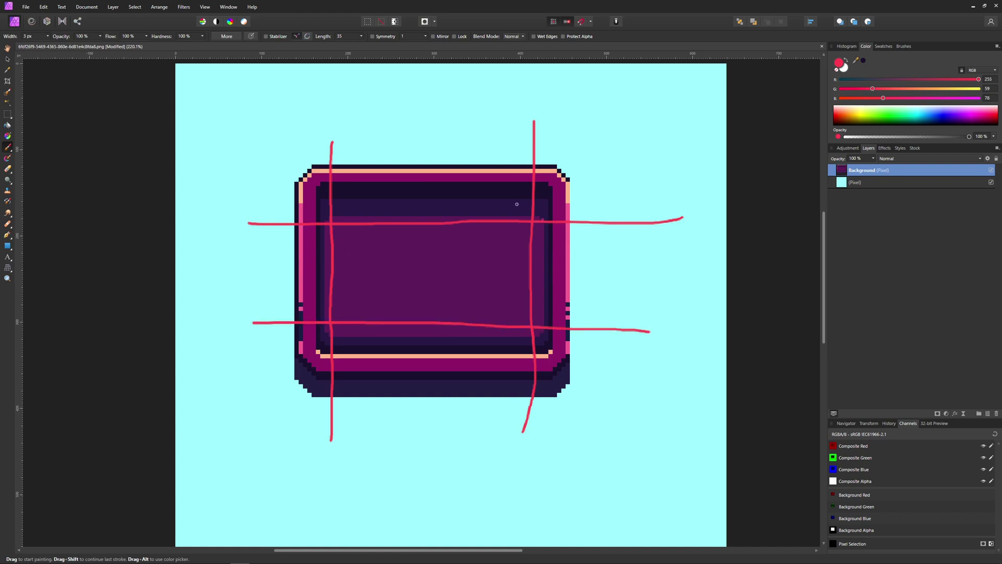
Draw an arrow above the box's top edge, then undo it
left_click_drag(444, 130, 441, 165)
left_click_drag(431, 150, 465, 135)
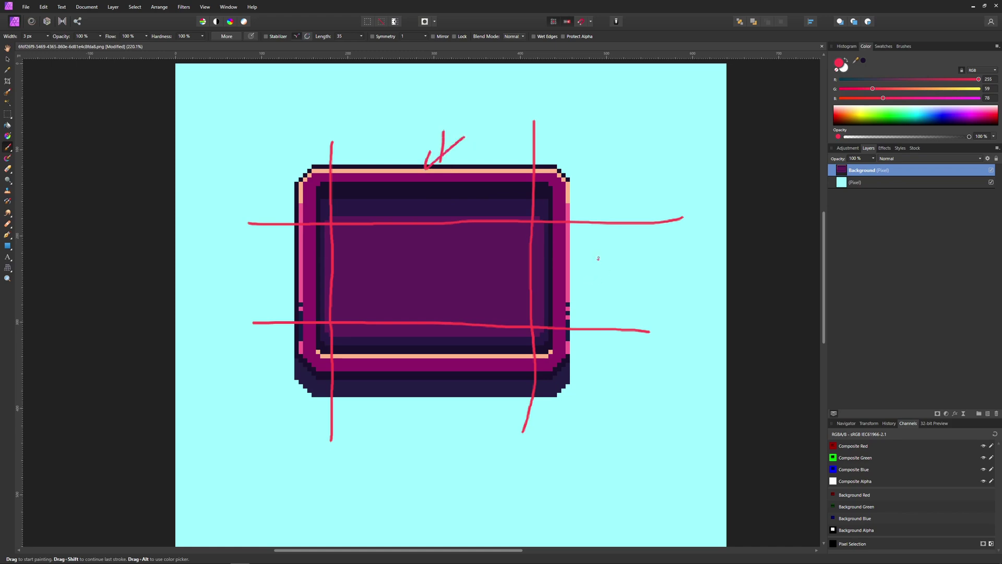
key("ctrl+z")
key("ctrl+z")
Switch the paint brush to green with a 5 px width
left_click(888, 116)
left_click_drag(888, 115, 888, 117)
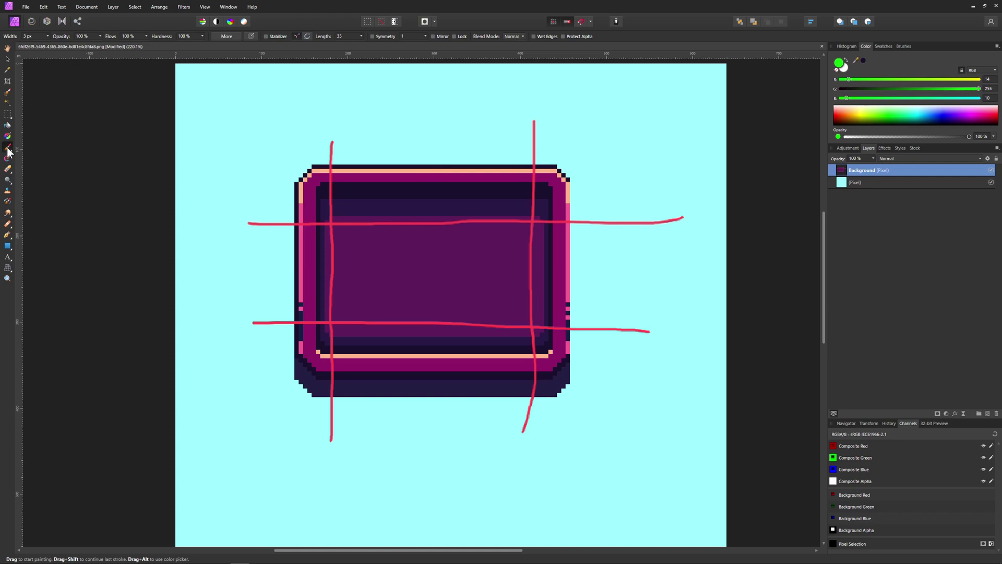
type("5")
key("Return")
Paint green arrows toward the box's edges and a green X in its centre
mouse_move(573, 256)
left_mouse_down()
mouse_move(613, 252)
mouse_move(599, 271)
left_mouse_up()
left_click_drag(256, 259, 312, 259)
mouse_move(265, 243)
left_mouse_down()
mouse_move(311, 260)
mouse_move(263, 289)
left_mouse_up()
mouse_move(434, 129)
left_mouse_down()
mouse_move(428, 167)
mouse_move(457, 161)
left_mouse_up()
mouse_move(407, 257)
left_mouse_down()
mouse_move(437, 281)
mouse_move(454, 247)
left_mouse_up()
left_click_drag(438, 377, 428, 432)
left_click_drag(413, 393, 466, 406)
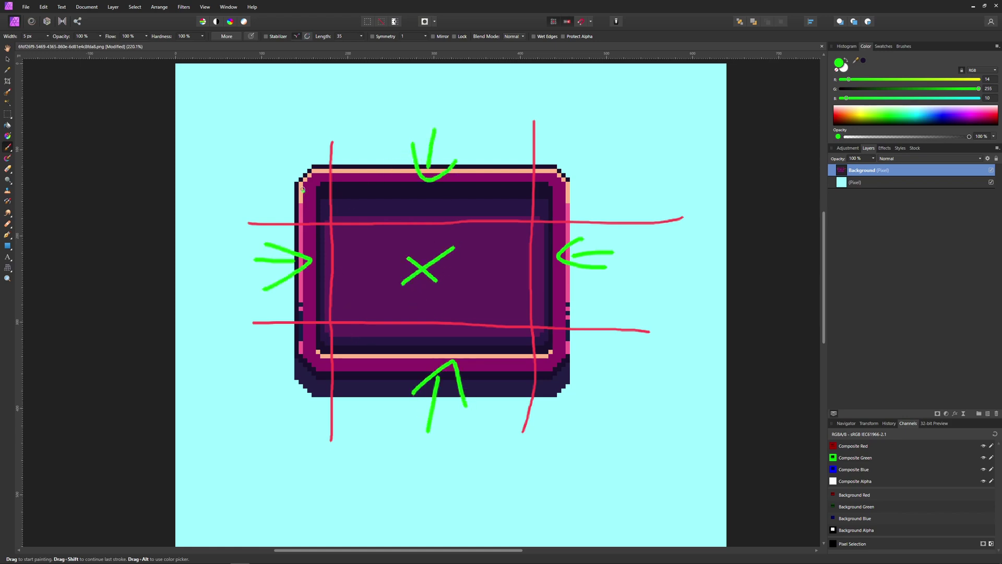
Circle the box's four corners in green
mouse_move(319, 158)
left_mouse_down()
mouse_move(334, 190)
mouse_move(321, 158)
left_mouse_up()
mouse_move(573, 155)
left_mouse_down()
mouse_move(550, 206)
mouse_move(574, 155)
left_mouse_up()
mouse_move(574, 342)
left_mouse_down()
mouse_move(564, 389)
mouse_move(602, 360)
left_mouse_up()
mouse_move(324, 337)
left_mouse_down()
mouse_move(278, 364)
mouse_move(327, 370)
mouse_move(310, 347)
left_mouse_up()
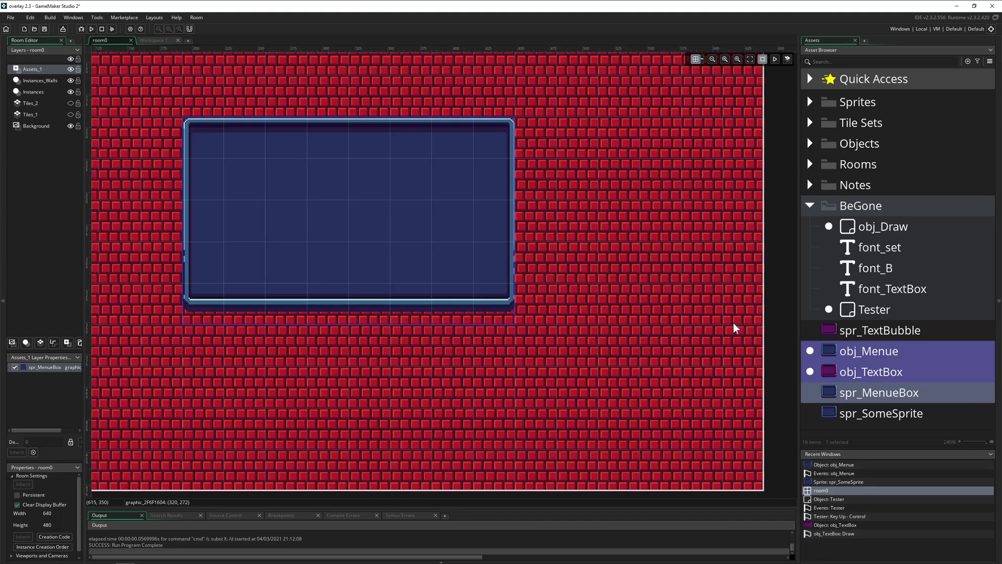
Deselect the room box and open spr_MenueBox's sprite editor, moving its window further right
left_click(643, 277)
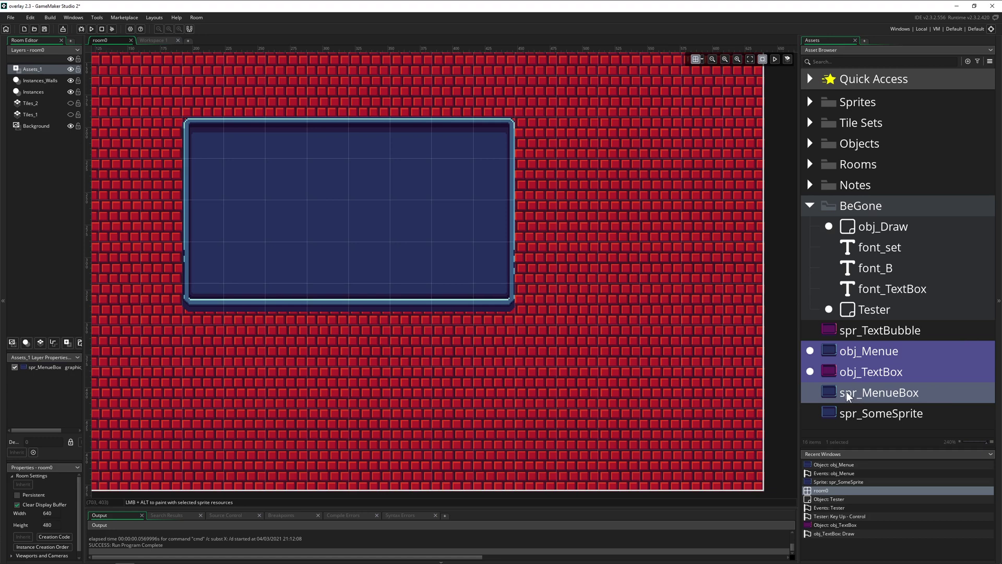
double_click(828, 393)
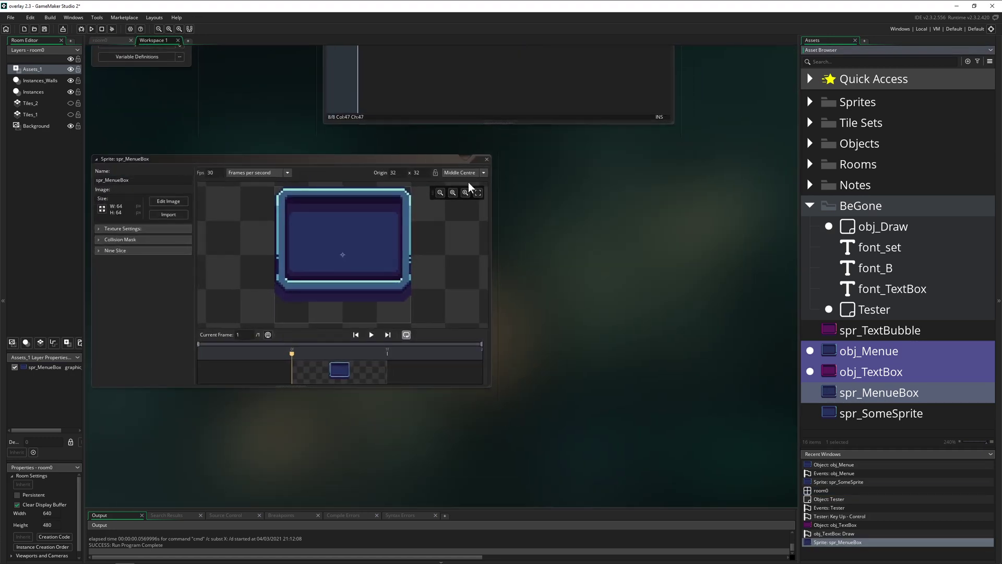
left_click_drag(443, 158, 518, 155)
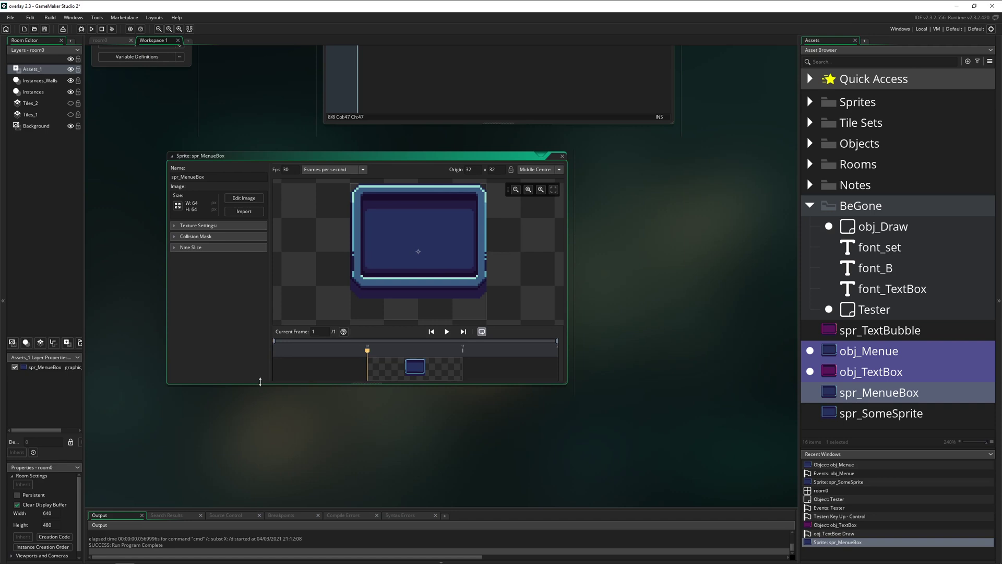
scroll(164, 373, "up", 2, "ctrl")
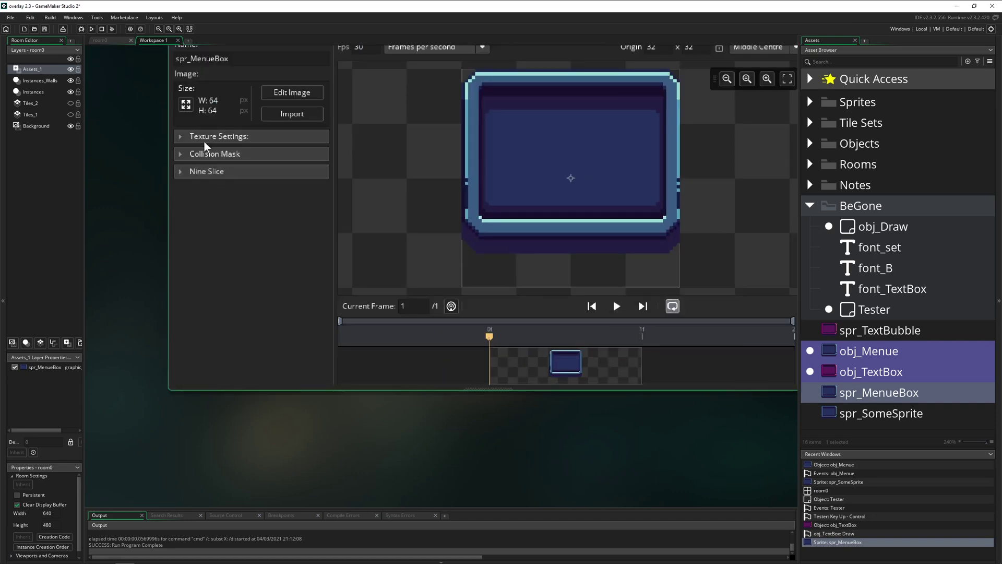
Expand the sprite's Nine Slice settings
left_click(180, 172)
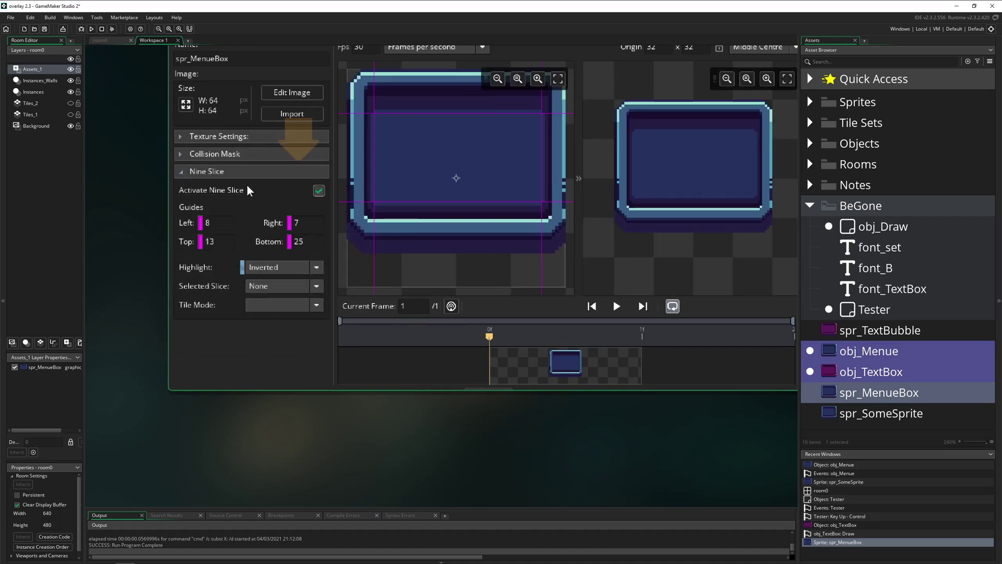
scroll(162, 195, "up", 3, "ctrl")
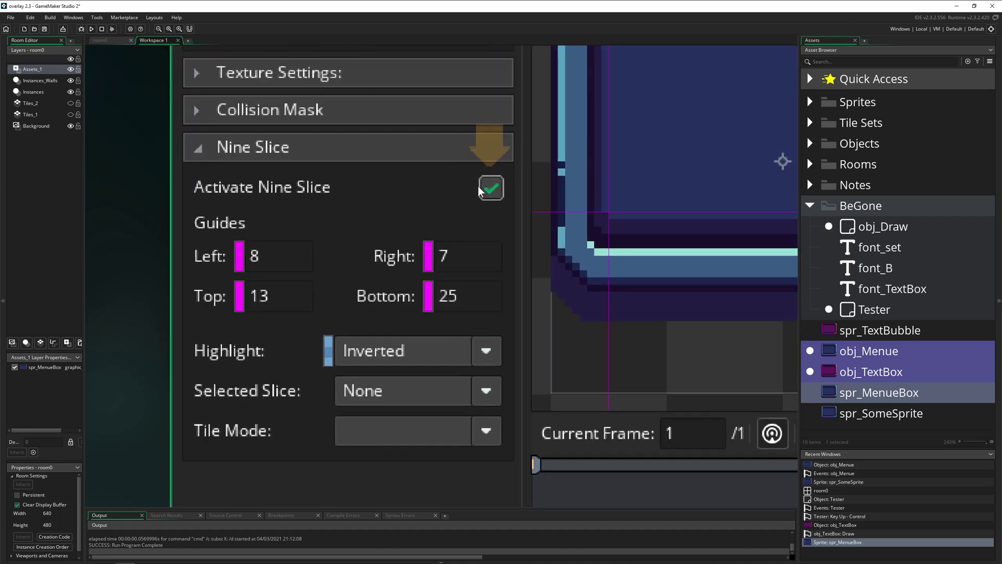
scroll(489, 193, "down", 3, "ctrl")
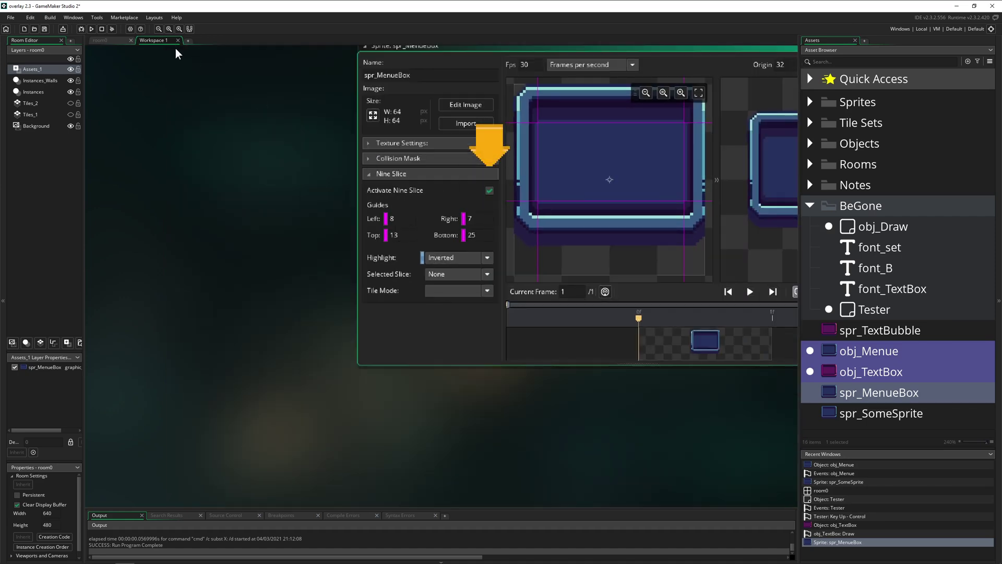
scroll(605, 197, "up", 2, "ctrl")
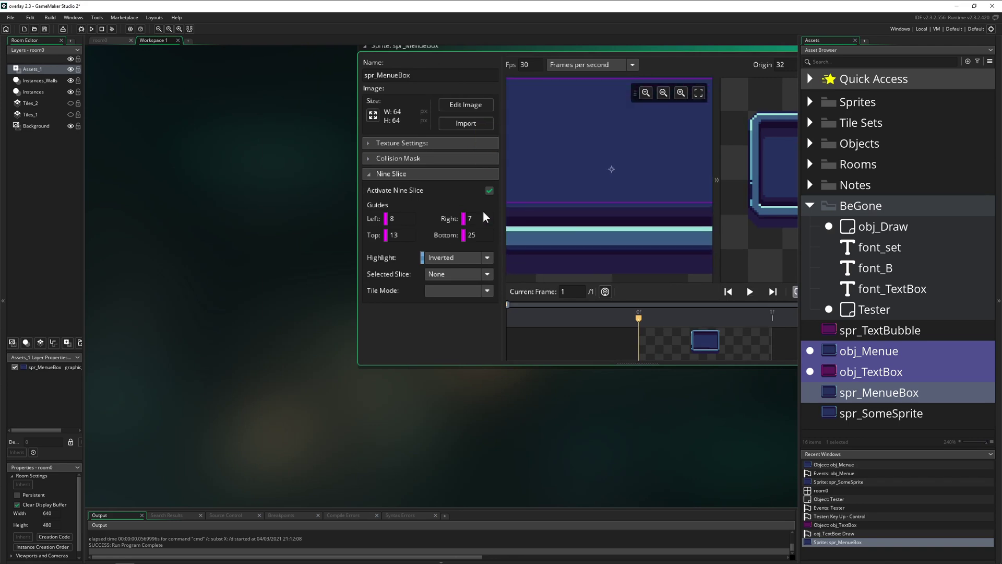
scroll(470, 193, "down", 4, "ctrl")
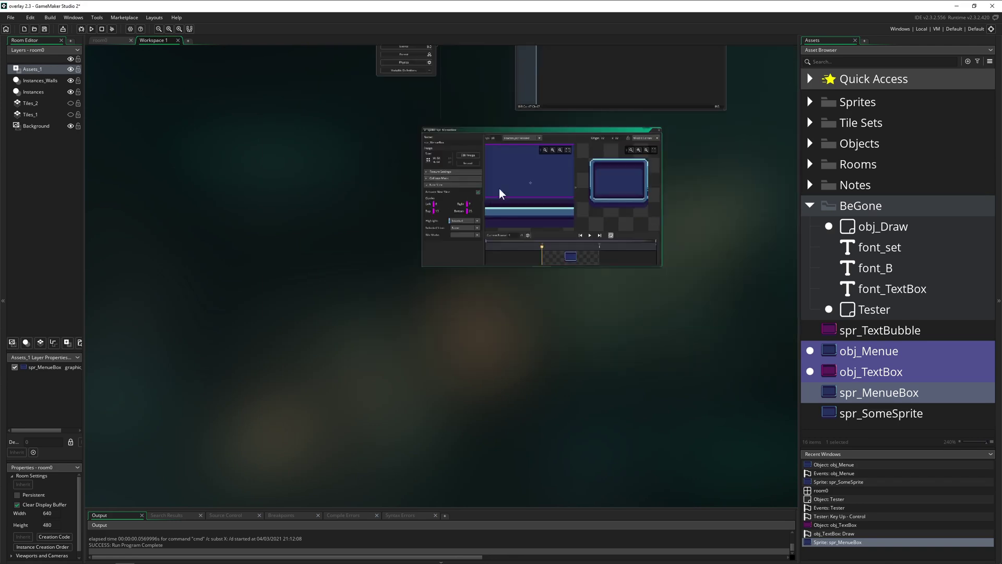
Move the sprite editor window left and enlarge it
left_click_drag(613, 130, 554, 134)
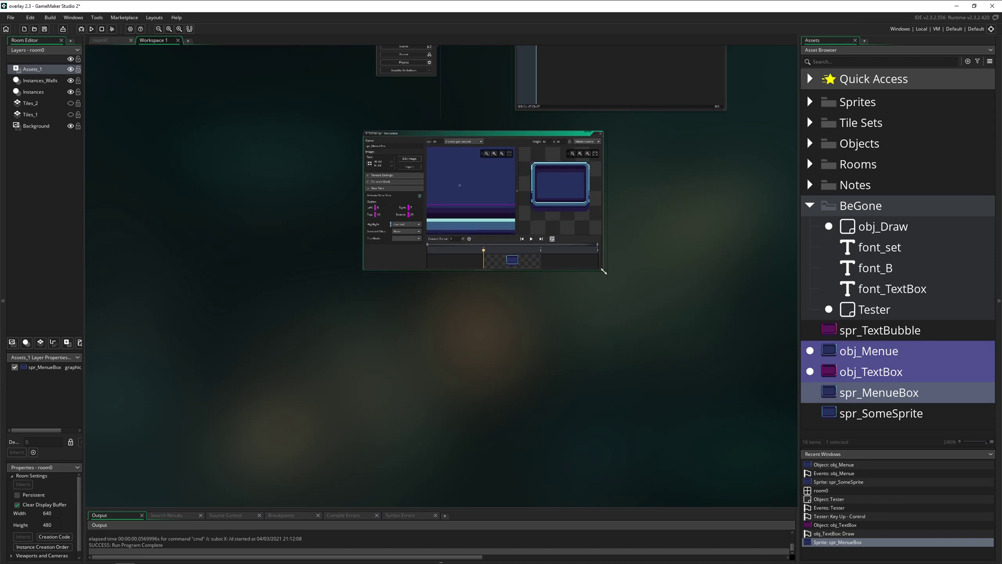
left_click_drag(601, 271, 735, 366)
scroll(544, 247, "up", 1)
scroll(548, 256, "up", 3)
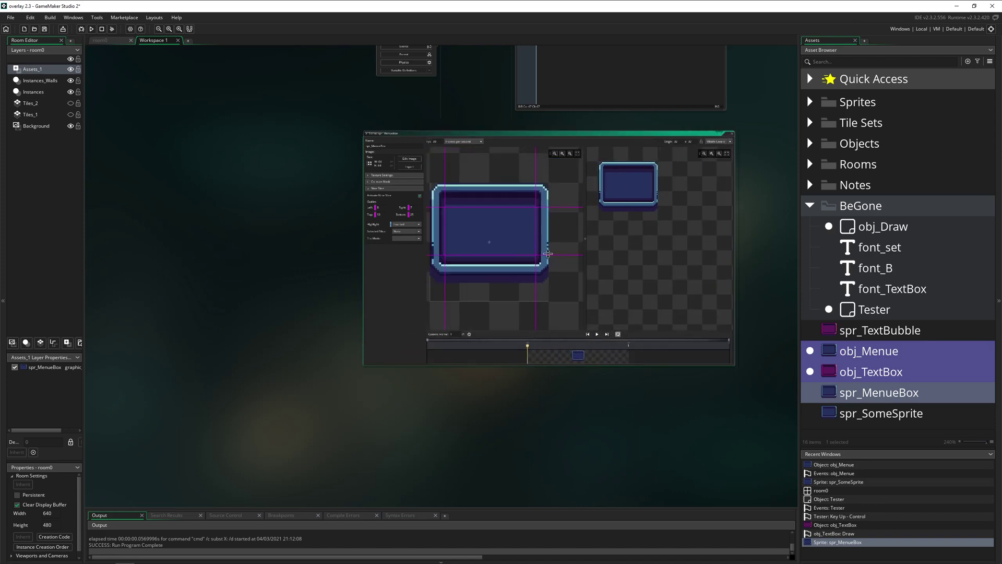
left_click_drag(696, 134, 619, 135)
left_click_drag(672, 178, 762, 172)
scroll(594, 241, "up", 1)
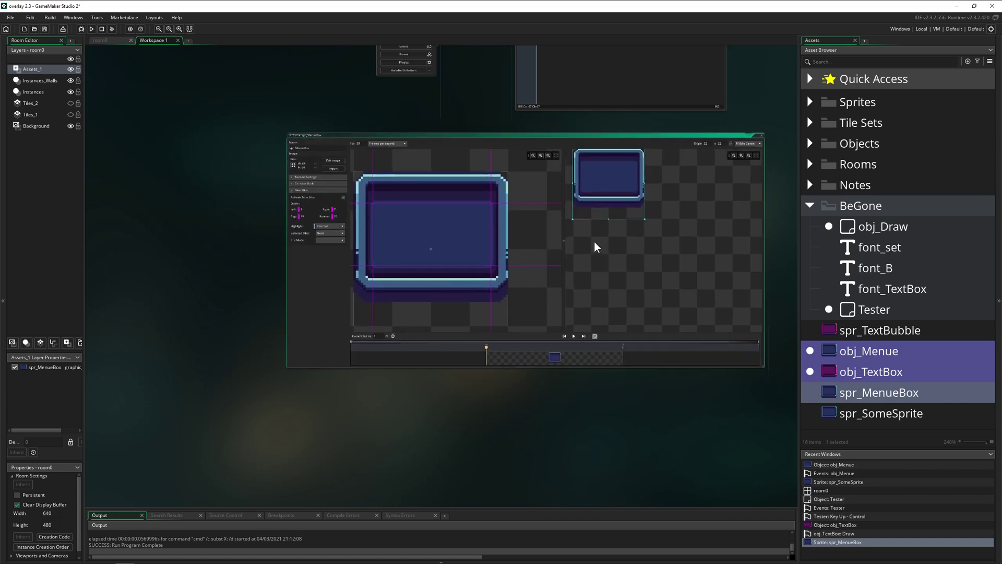
Widen the canvas and preview panes, then reposition and enlarge the spr_MenueBox editor
mouse_move(563, 233)
left_mouse_down()
mouse_move(532, 234)
mouse_move(546, 234)
left_mouse_up()
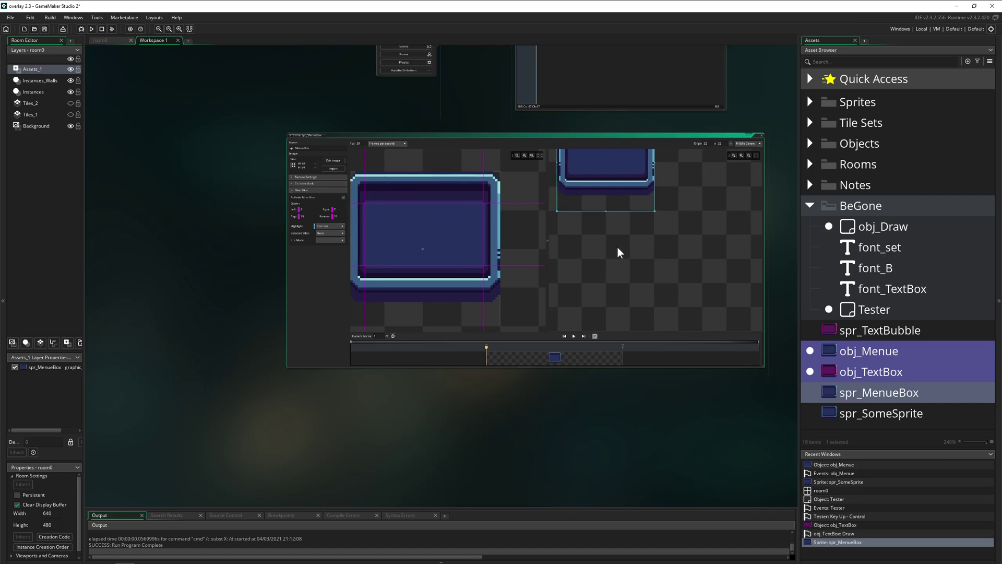
scroll(616, 246, "down", 3)
middle_click_drag(253, 263, 300, 263)
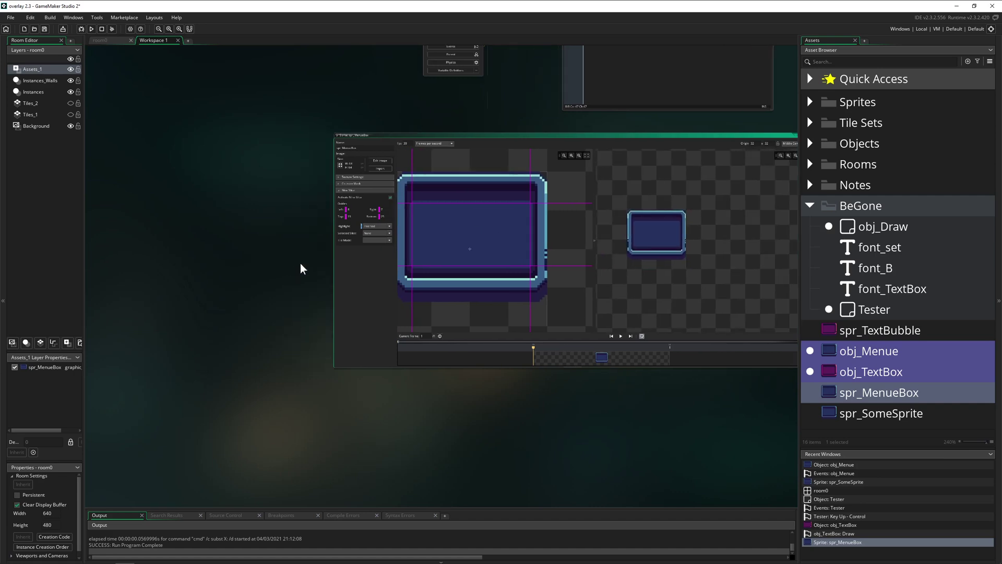
scroll(465, 230, "up", 3)
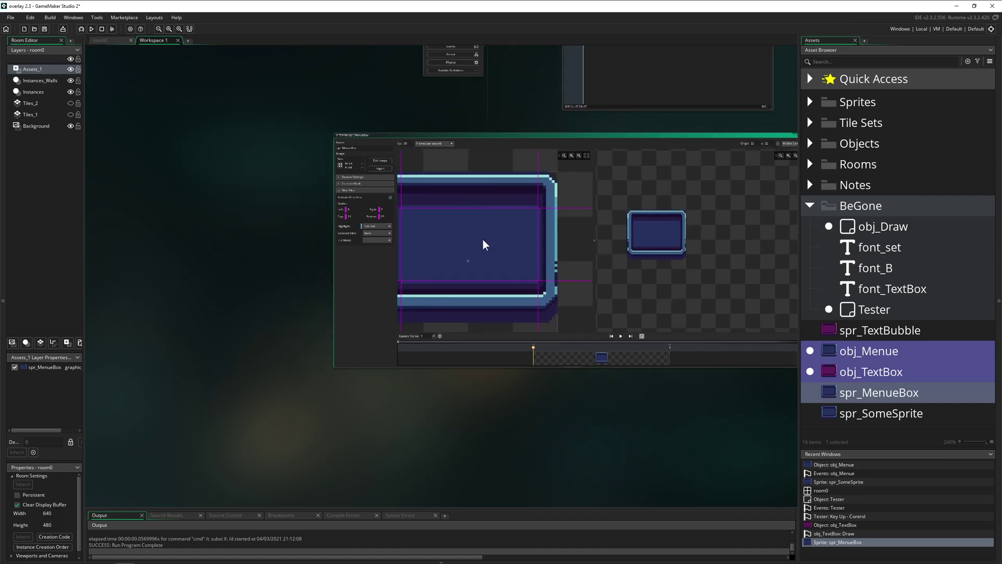
scroll(477, 213, "left", 1, "shift")
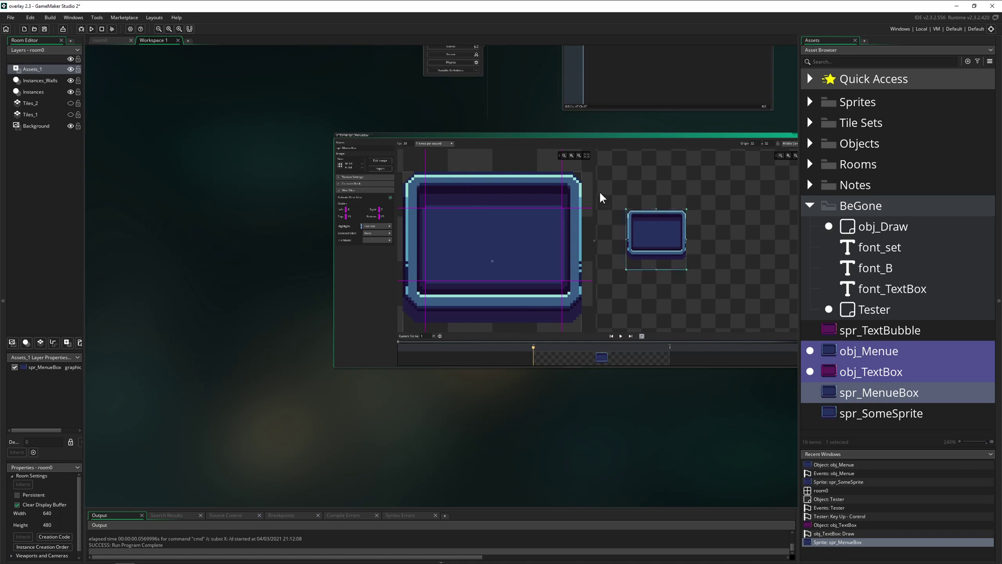
left_click_drag(594, 188, 667, 185)
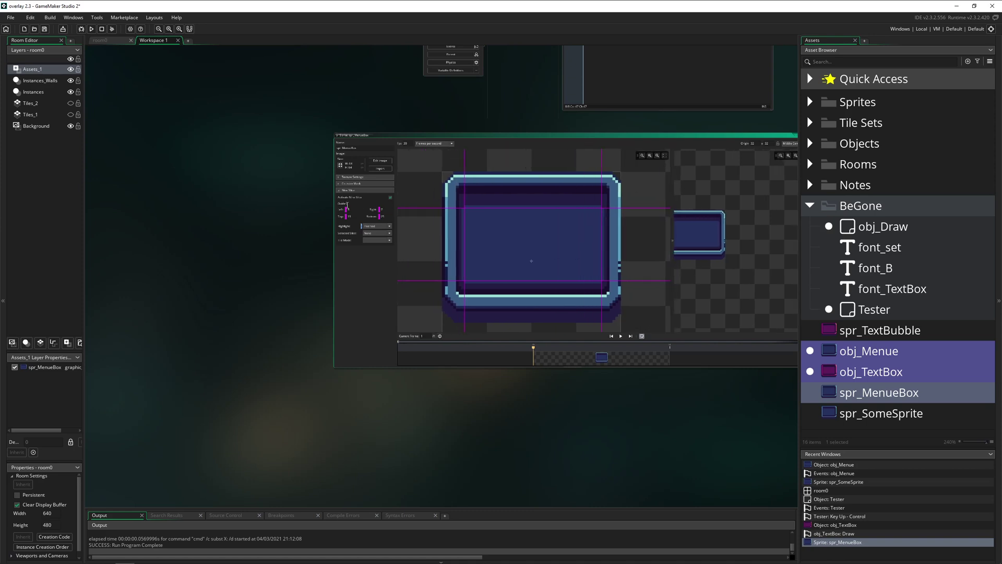
left_click_drag(348, 135, 204, 107)
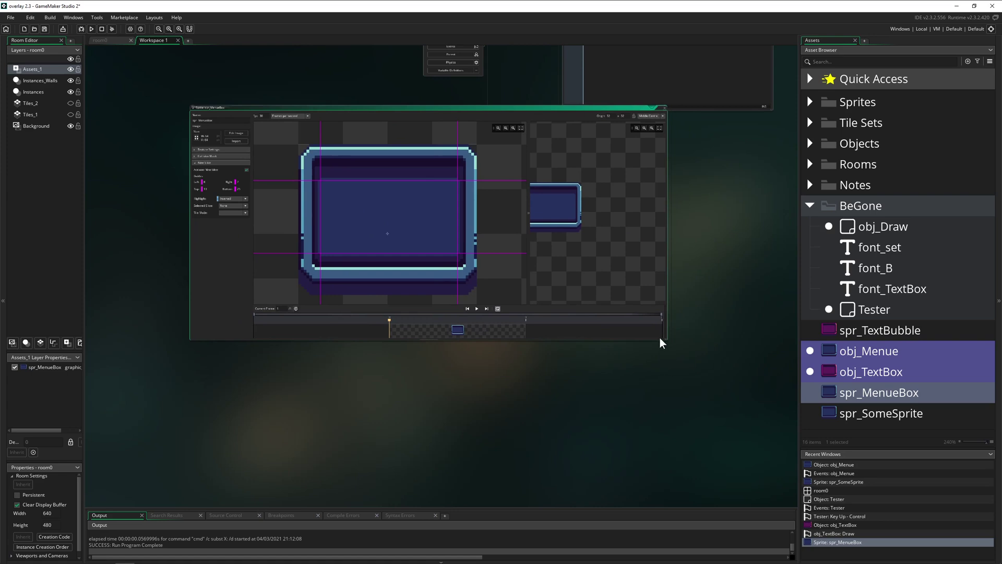
left_click_drag(668, 340, 775, 435)
Widen the nine-slice preview area
scroll(303, 134, "up", 2)
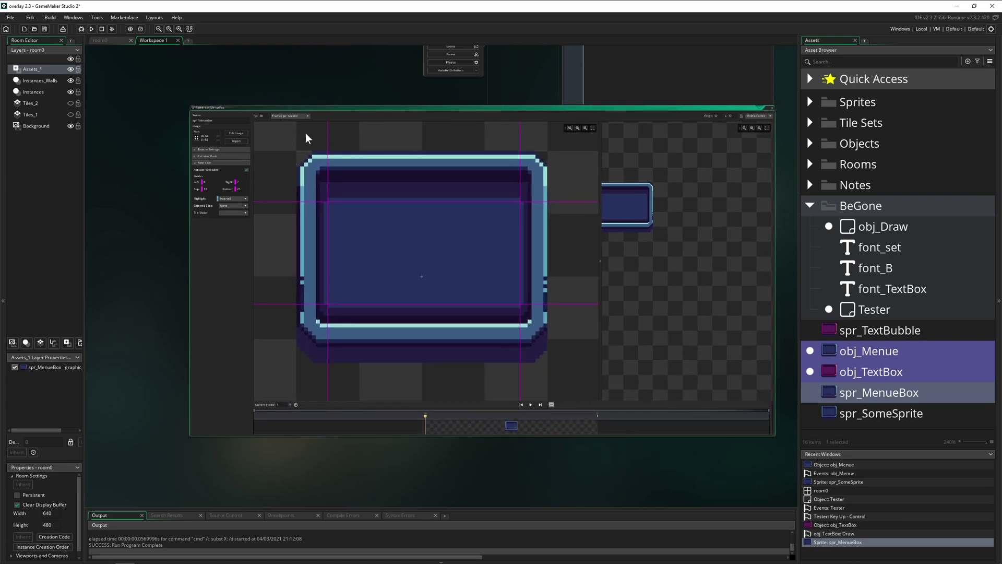
scroll(210, 198, "up", 4, "ctrl")
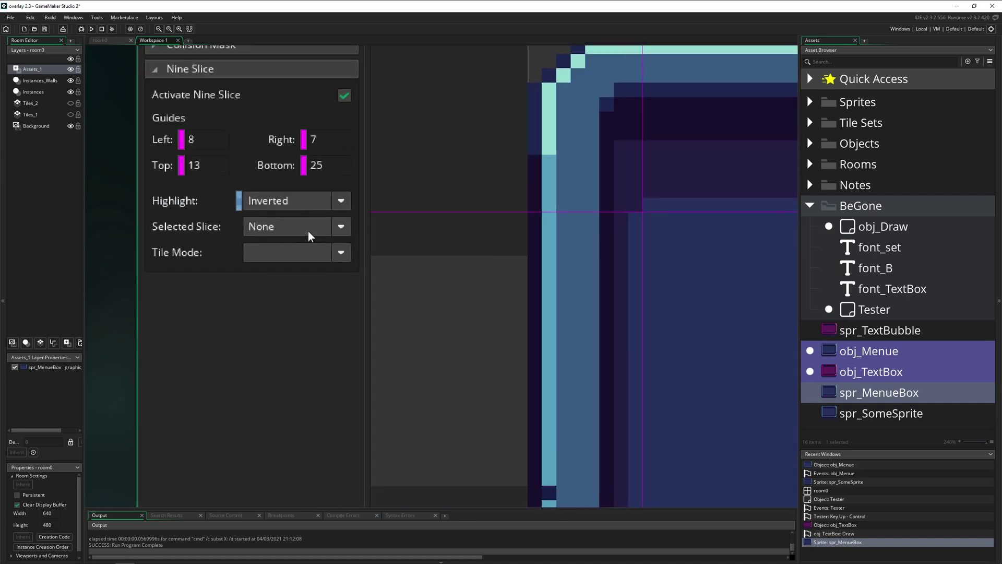
scroll(354, 245, "down", 2, "ctrl")
scroll(354, 246, "down", 2, "ctrl")
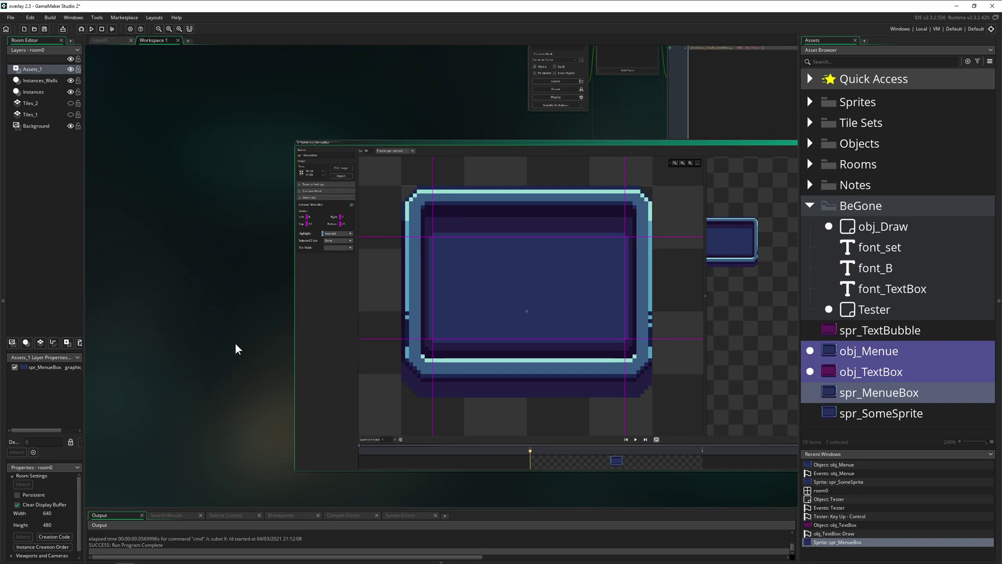
scroll(217, 337, "down", 1)
scroll(423, 456, "right", 2, "shift")
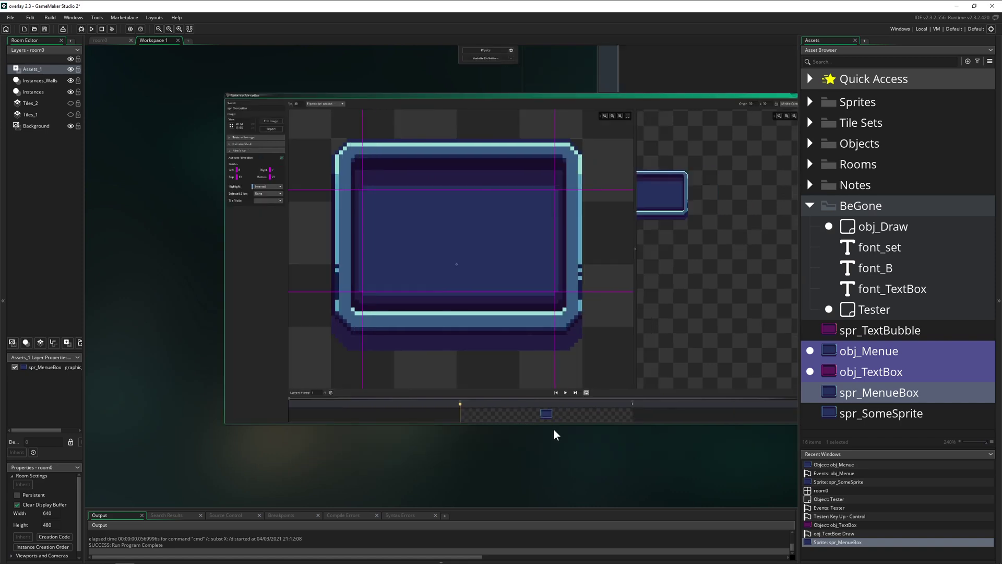
left_click_drag(588, 281, 564, 281)
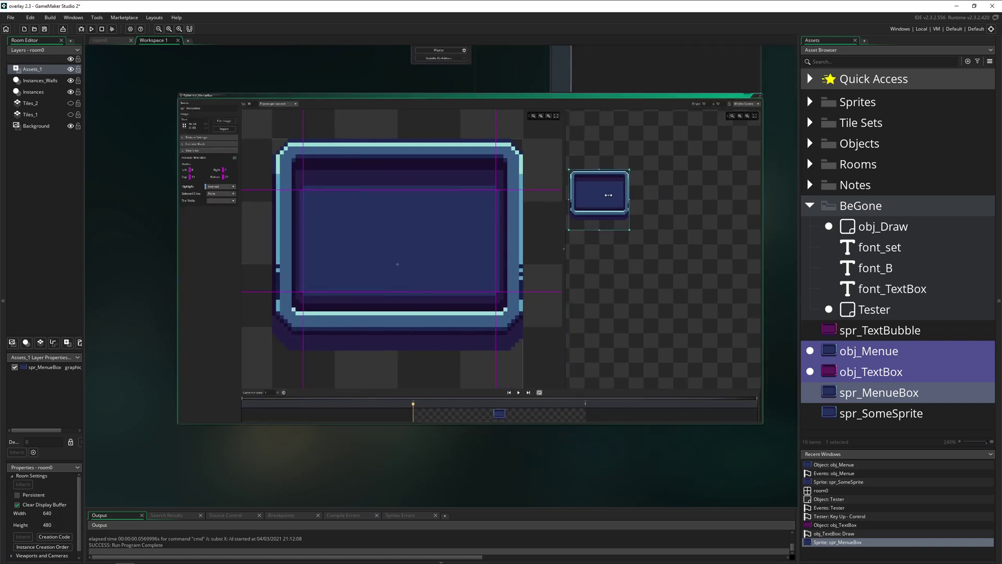
Stretch the preview box wider and taller to test nine-slicing, then adjust the left guide
left_click_drag(629, 200, 685, 197)
left_click_drag(628, 230, 626, 264)
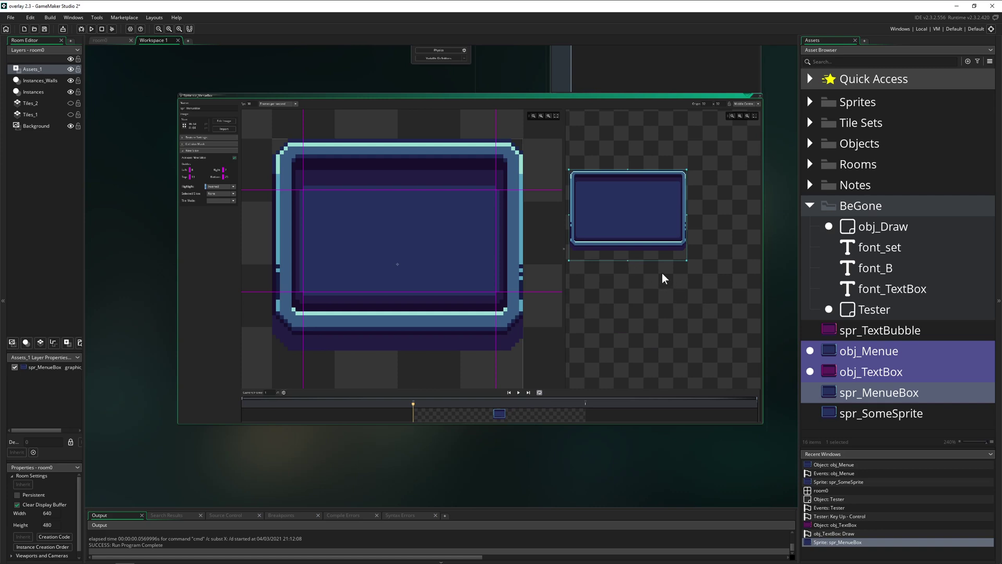
left_click_drag(657, 272, 690, 273)
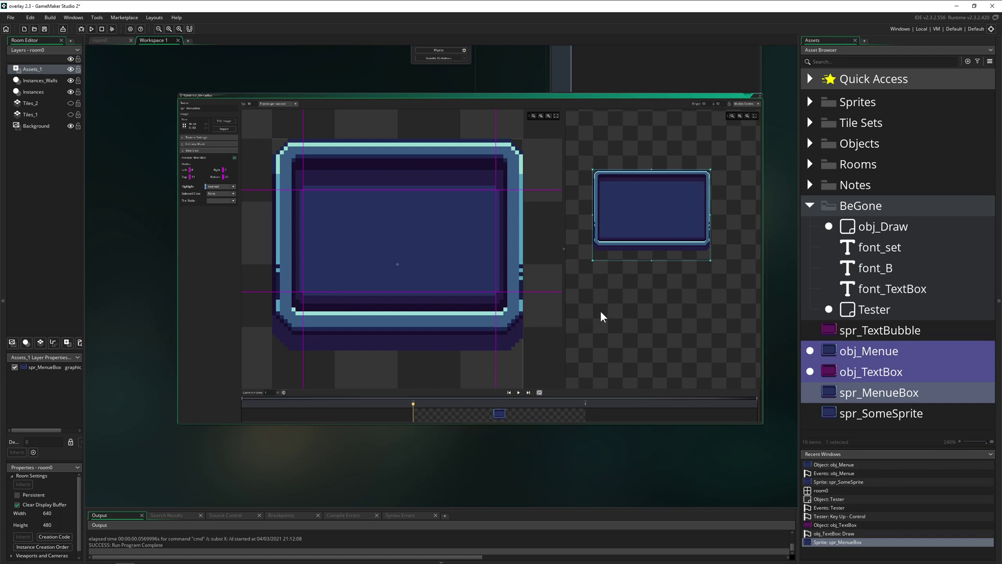
scroll(136, 218, "up", 3, "ctrl")
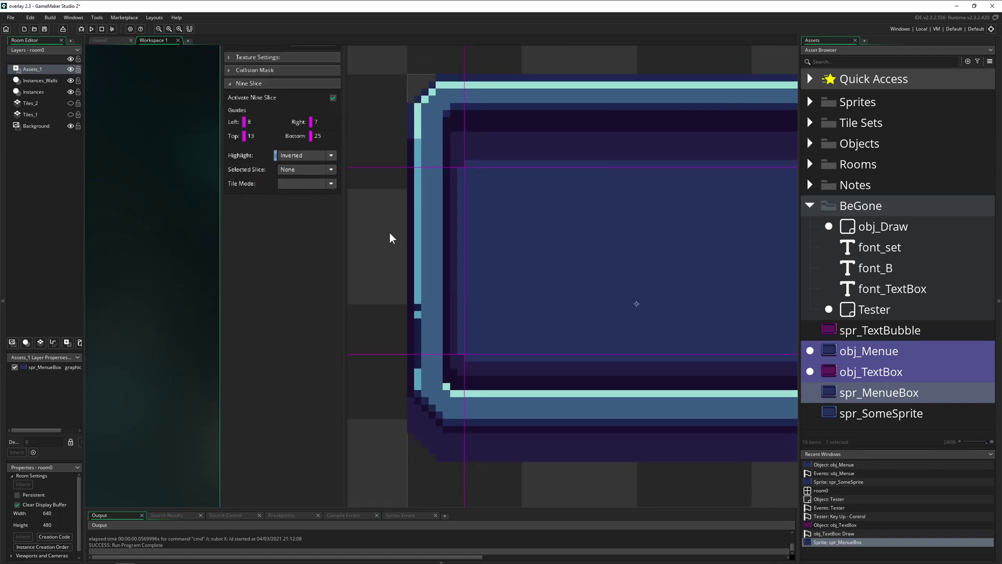
scroll(389, 232, "down", 2)
scroll(401, 204, "up", 3)
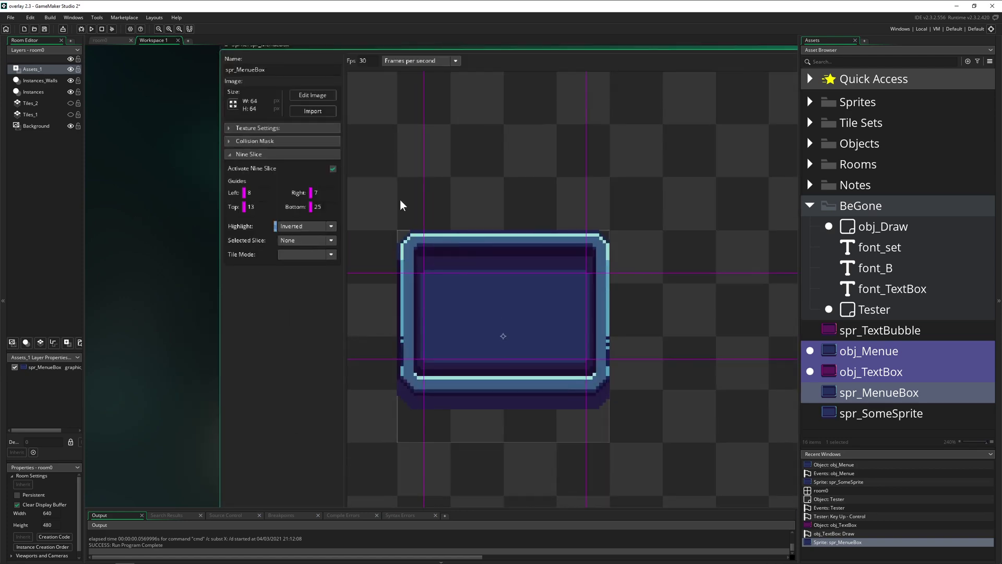
left_click_drag(424, 184, 423, 206)
scroll(254, 235, "up", 3, "ctrl")
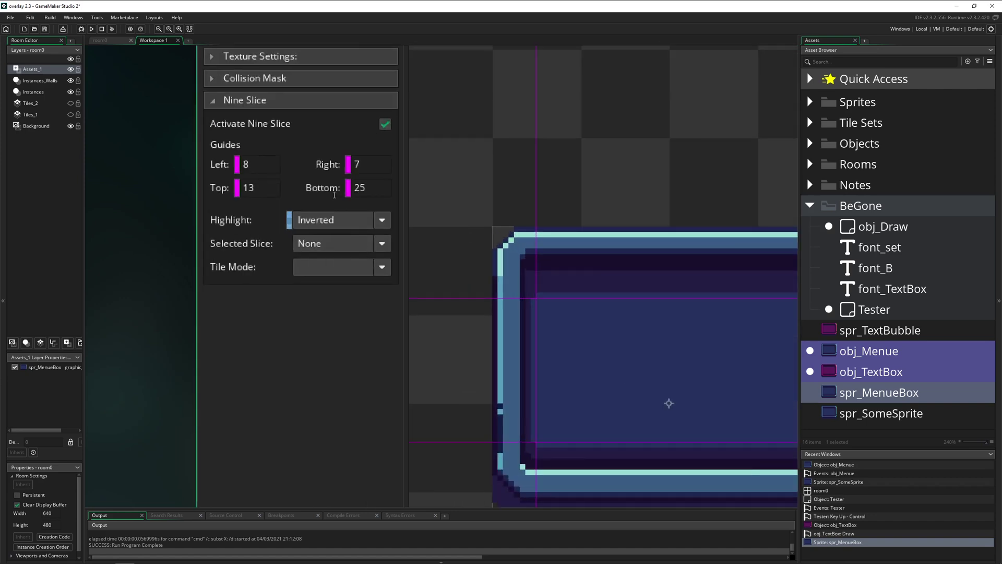
scroll(421, 236, "down", 4, "ctrl")
scroll(194, 298, "down", 3, "ctrl")
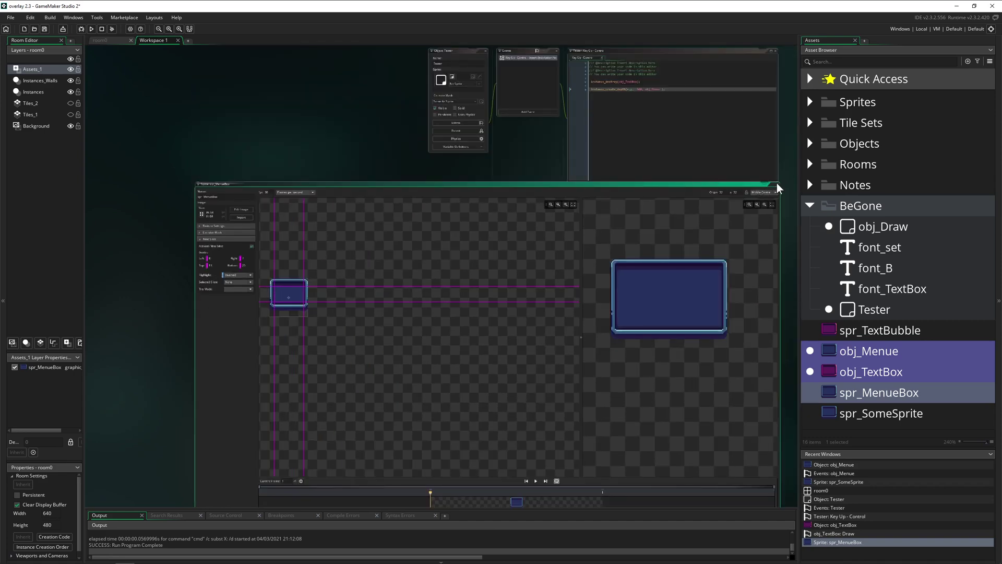
Close the sprite editor and return to the room0 editor
left_click(778, 184)
left_click(107, 41)
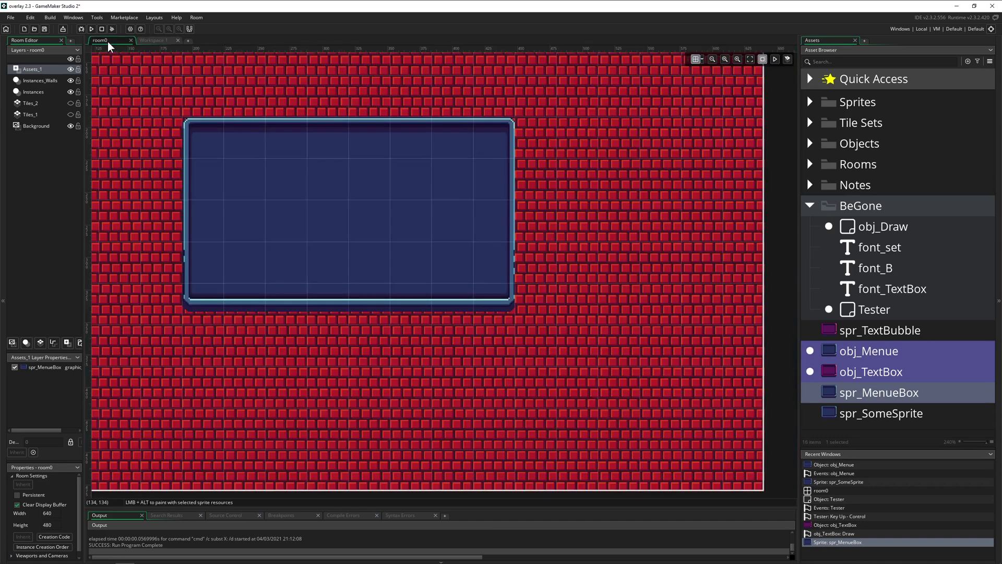
scroll(313, 203, "left", 3, "shift")
scroll(422, 202, "up", 2, "ctrl")
scroll(421, 200, "down", 2, "ctrl")
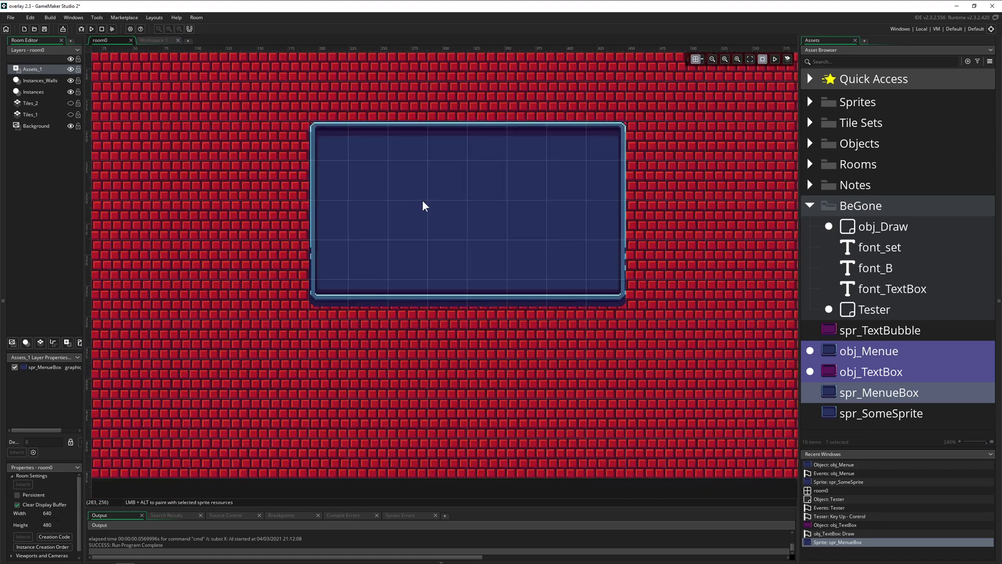
scroll(421, 206, "down", 1, "ctrl")
Replace the placed spr_MenueBox with an obj_Menue instance on the Instances layer
key("Delete")
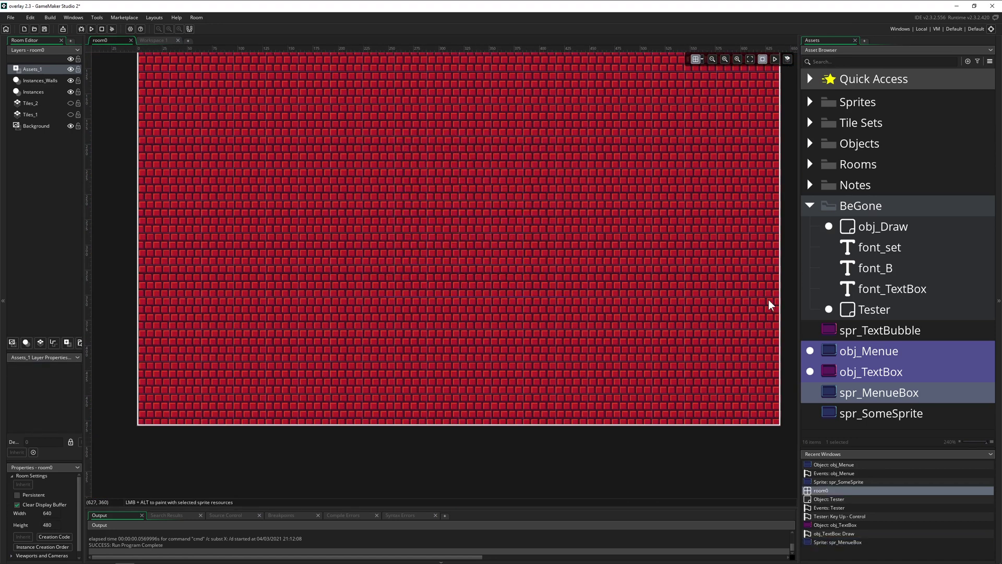
left_click(851, 351)
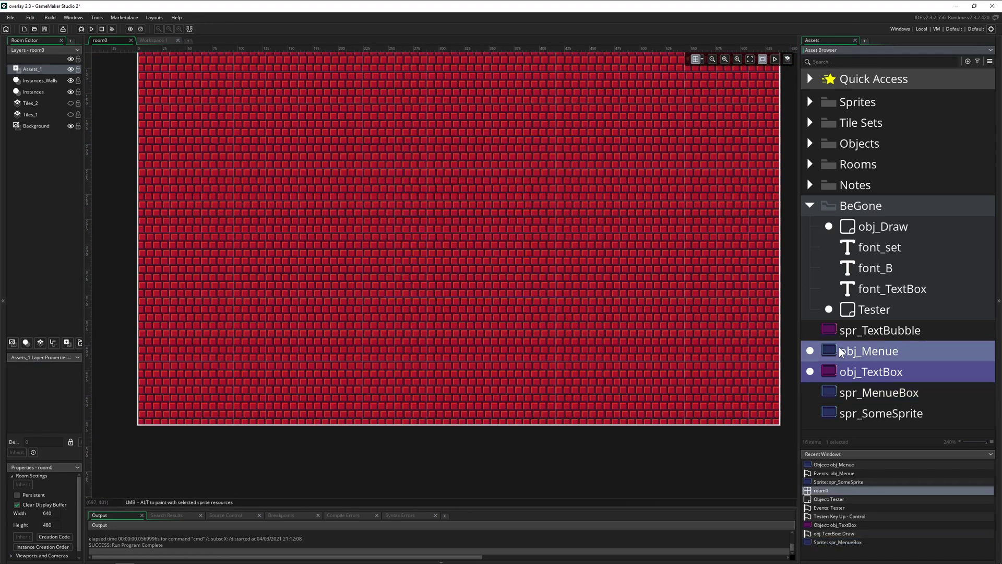
left_click(33, 91)
left_click(414, 200, "alt")
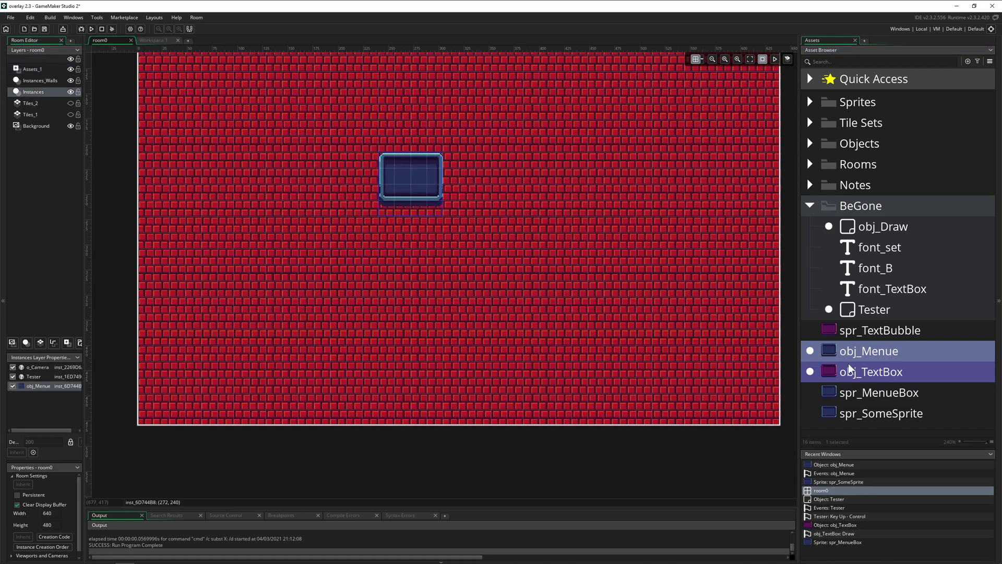
double_click(829, 350)
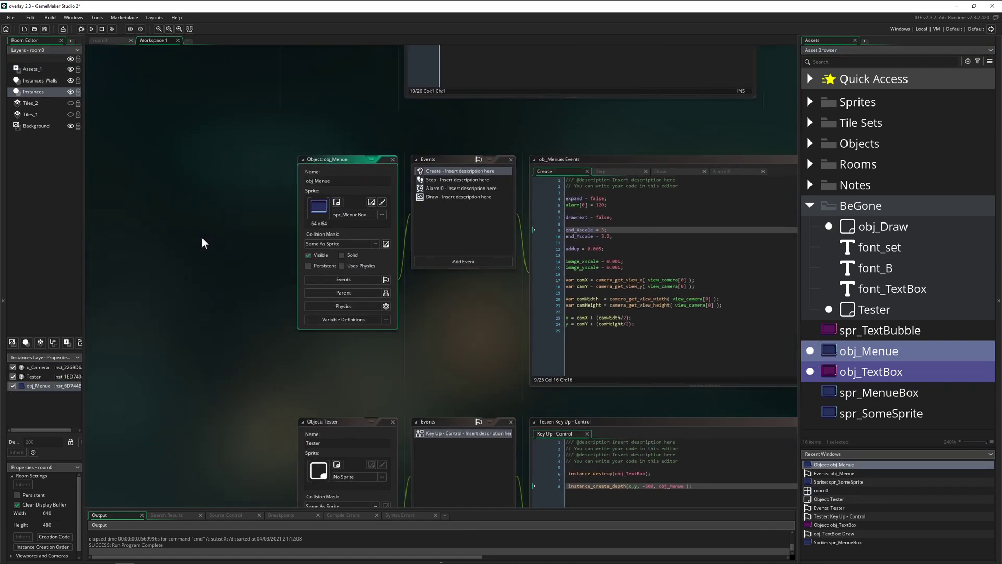
Clear all code from obj_Menue's Create and Step events
scroll(320, 221, "up", 2, "ctrl")
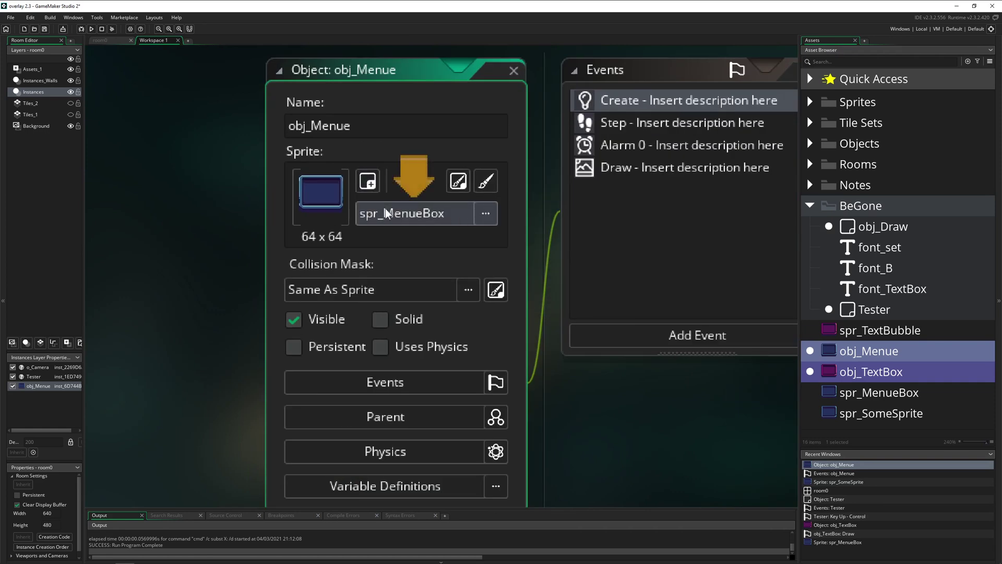
scroll(608, 418, "down", 3, "ctrl")
scroll(597, 413, "down", 2)
scroll(558, 397, "right", 6, "shift")
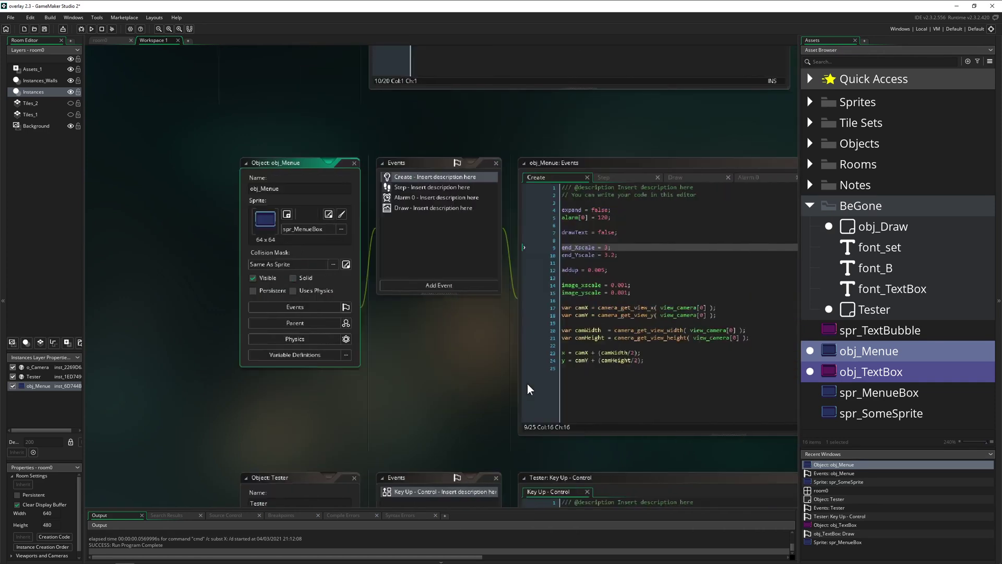
scroll(435, 333, "up", 1, "ctrl")
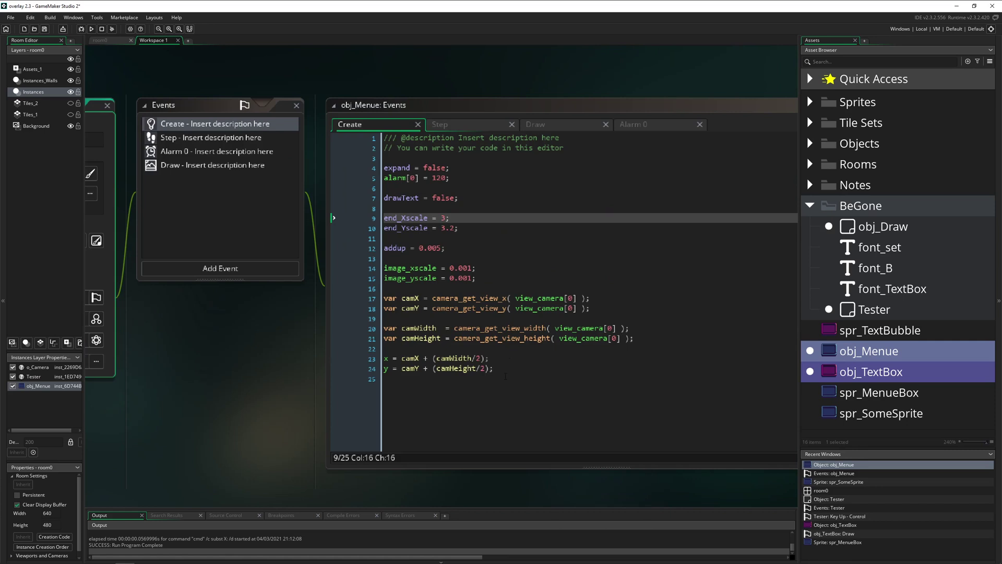
key("ctrl+a")
key("Delete")
left_click(447, 124)
key("ctrl+a")
key("Delete")
Clear the Draw and Alarm 0 event code and save the project
left_click(541, 124)
key("ctrl+a")
key("Delete")
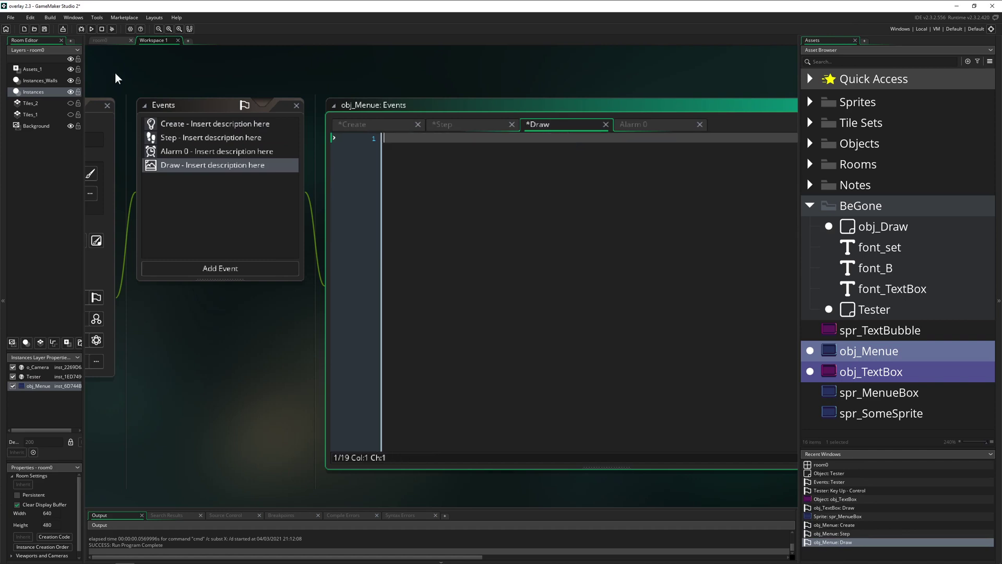
left_click(637, 123)
key("ctrl+a")
key("Delete")
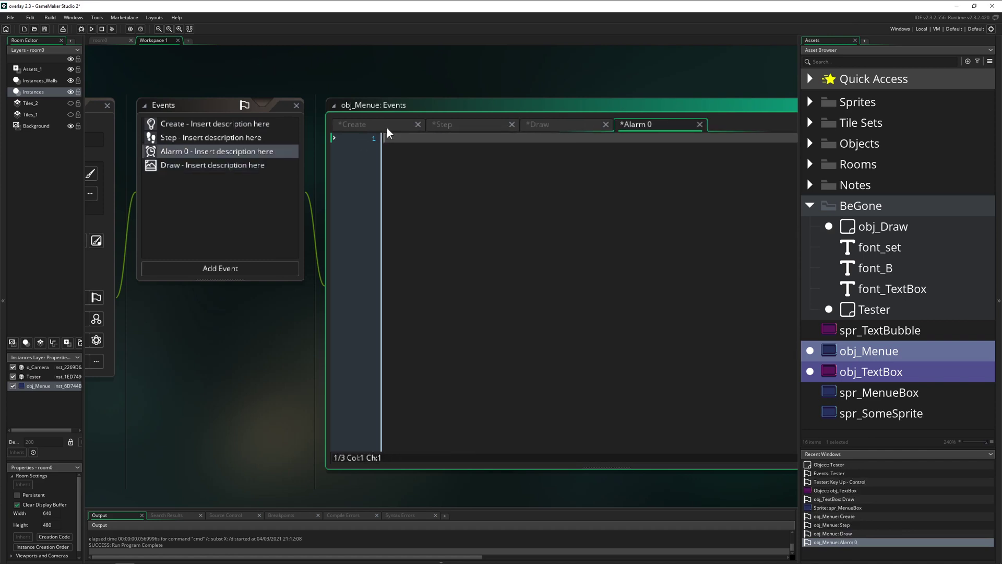
key("ctrl+s")
left_click(387, 125)
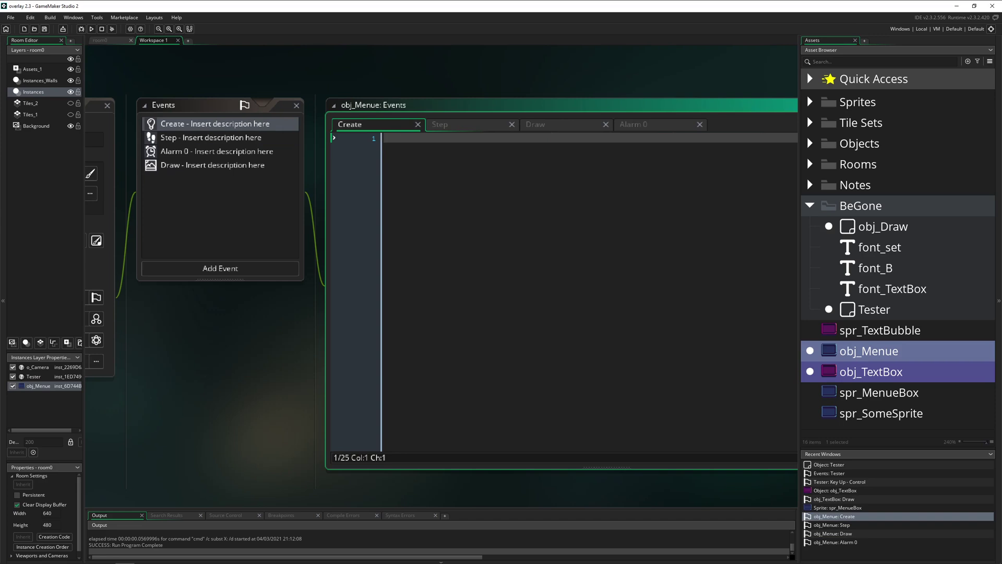